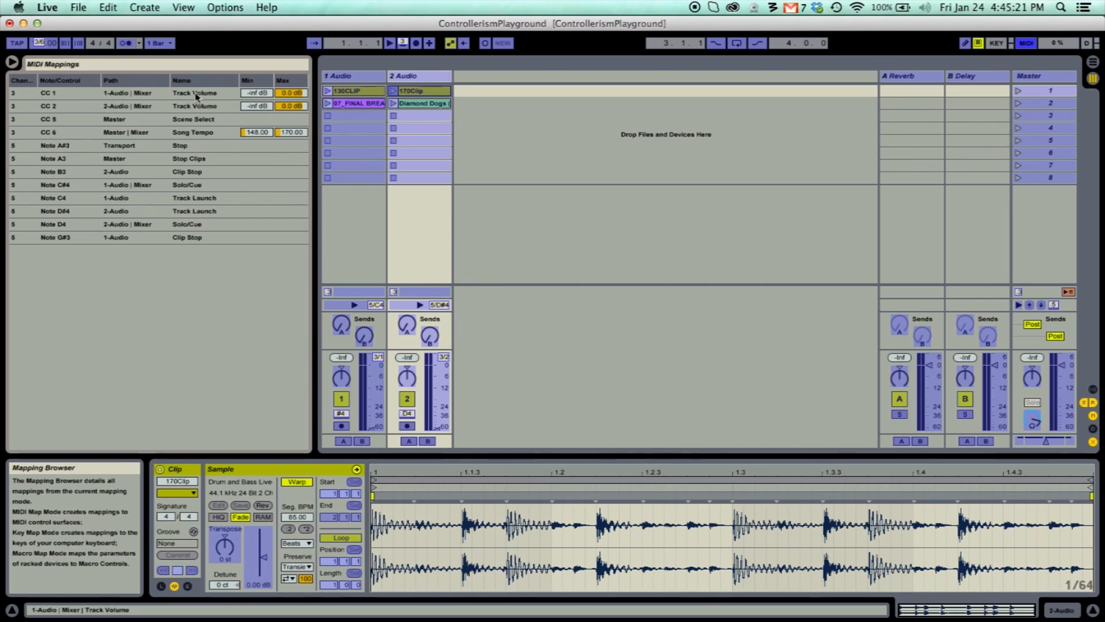
Delete every existing MIDI mapping from the mapping list
key("BackSpace")
key("BackSpace")
key("BackSpace")
key("BackSpace")
key("BackSpace")
key("BackSpace")
key("BackSpace")
key("BackSpace")
key("BackSpace")
key("BackSpace")
key("BackSpace")
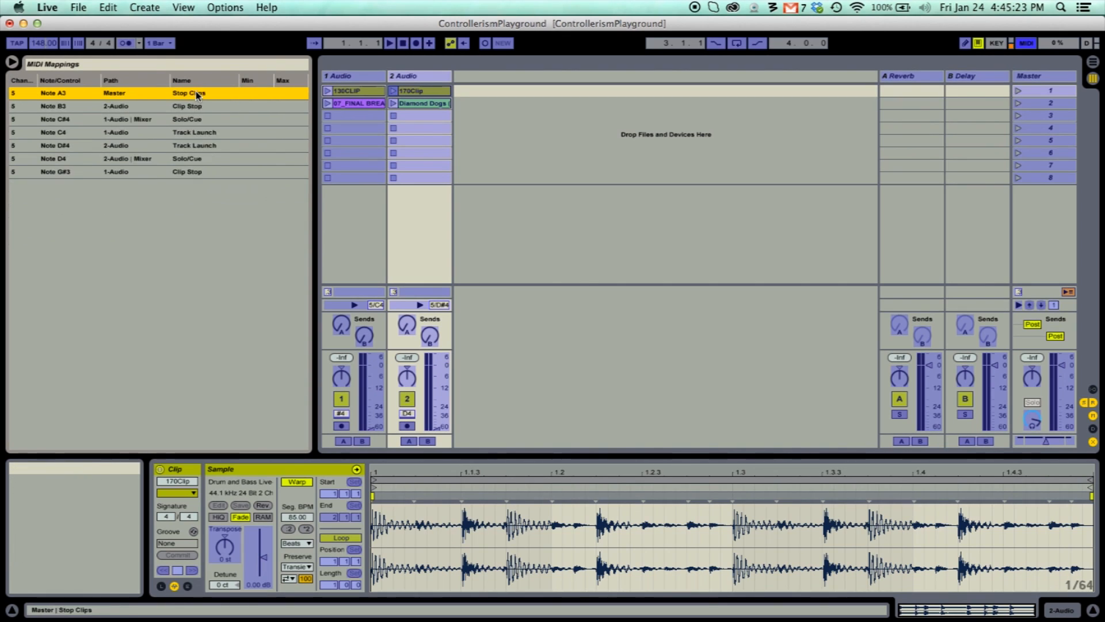
key("BackSpace")
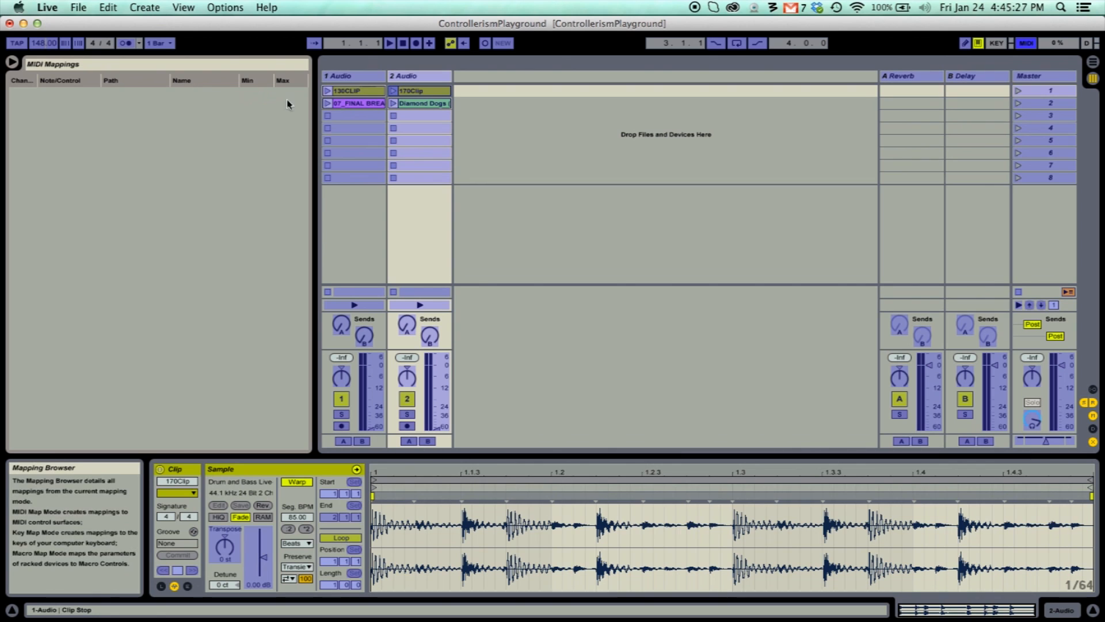
Map the track launch controls of tracks 1 and 2 to notes C4 and C#4 on MIDI channel 5
left_click(332, 94)
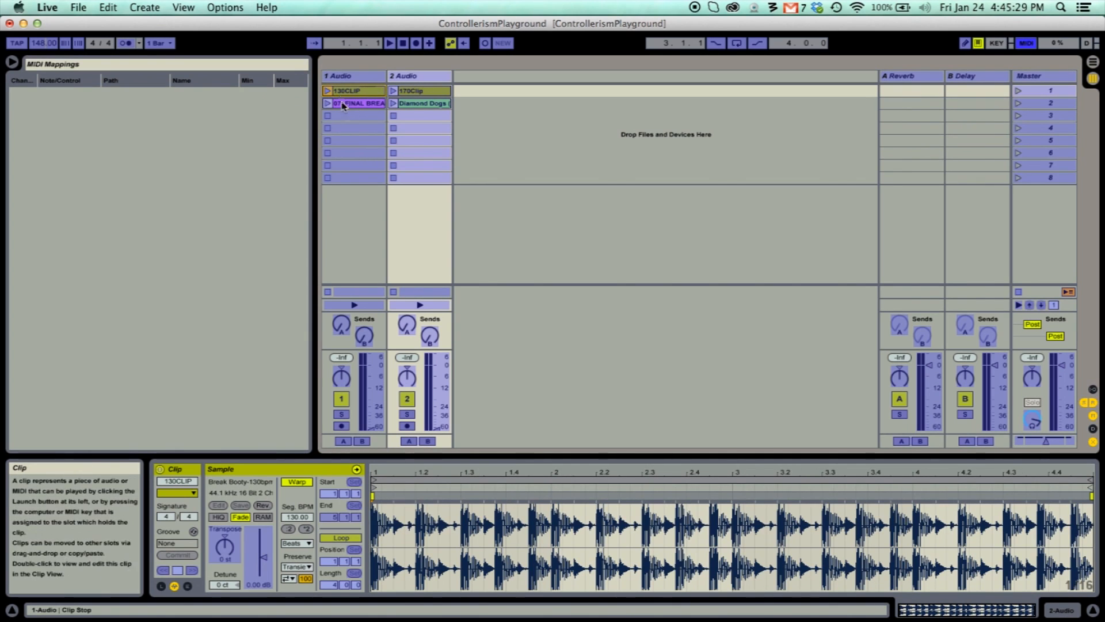
left_click(351, 304)
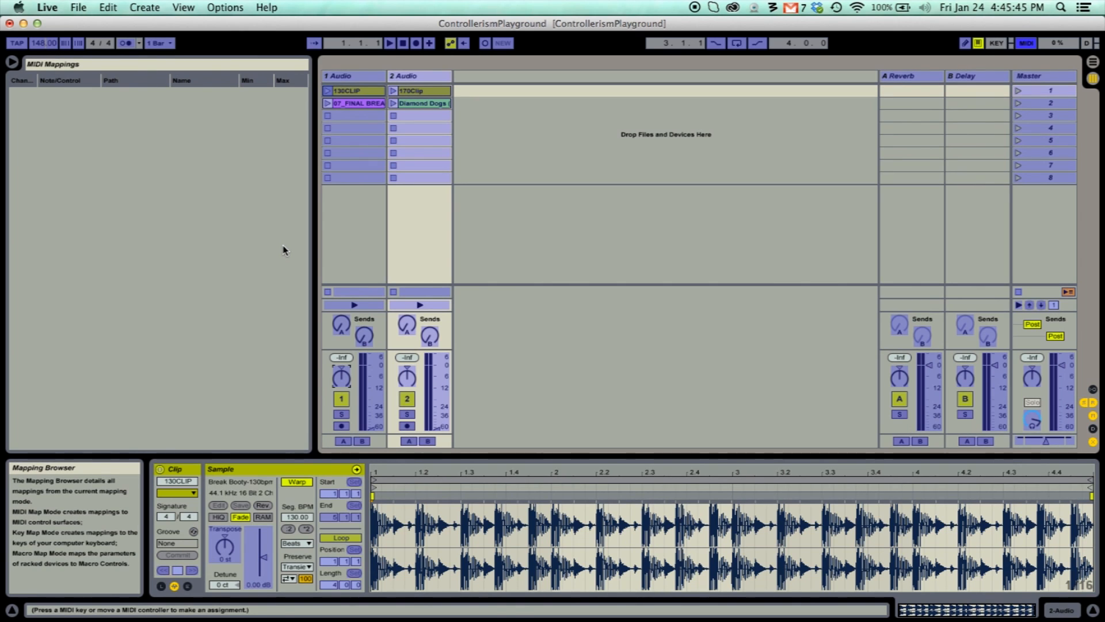
left_click(364, 306)
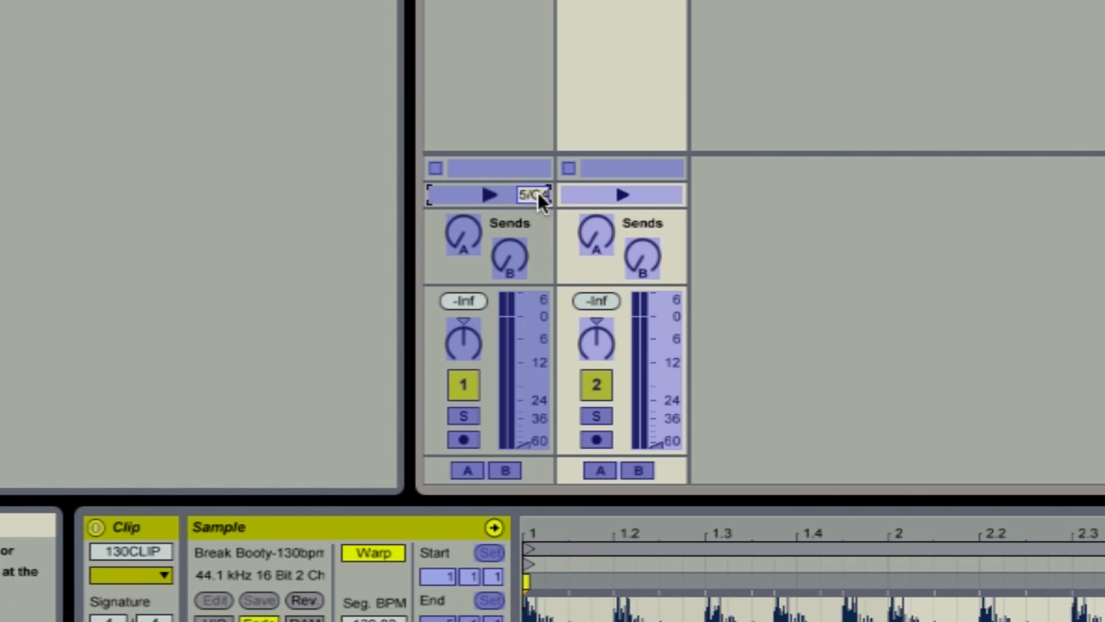
left_click(626, 193)
Map the clip stops of tracks 1 and 2 to notes G#3 and A3, and their solo switches to D4 and D#4
left_click(434, 170)
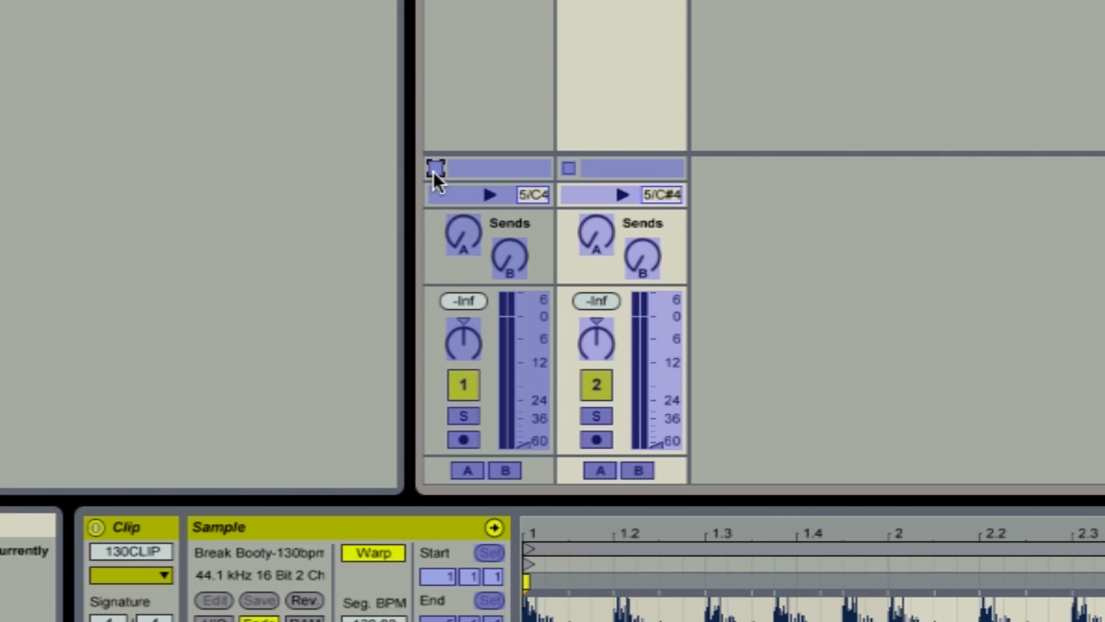
left_click(568, 168)
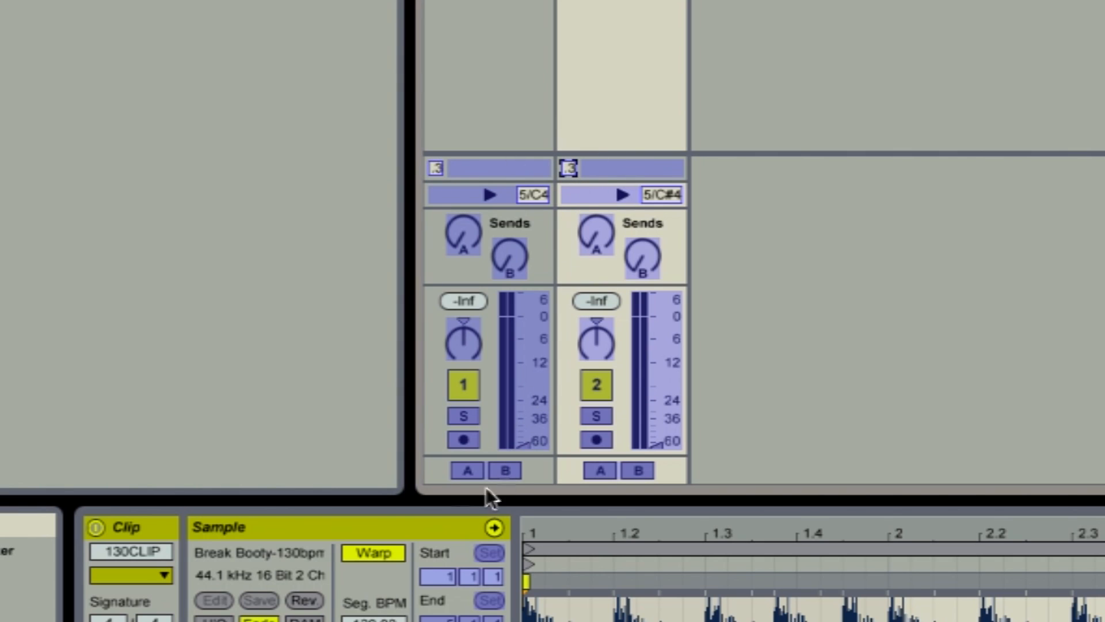
left_click(475, 417)
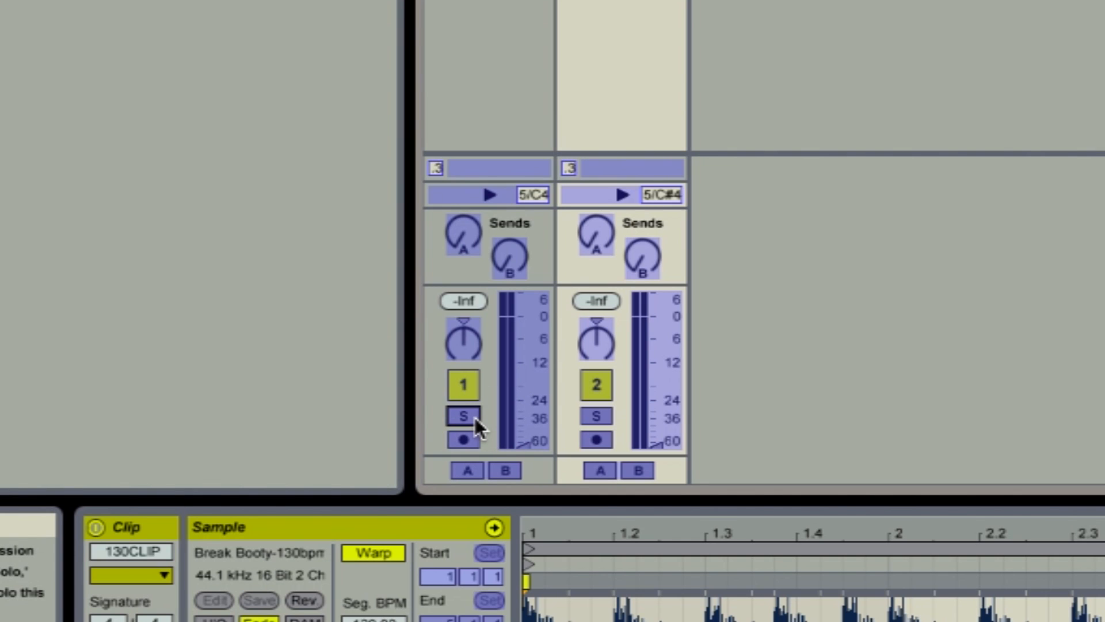
left_click(582, 417)
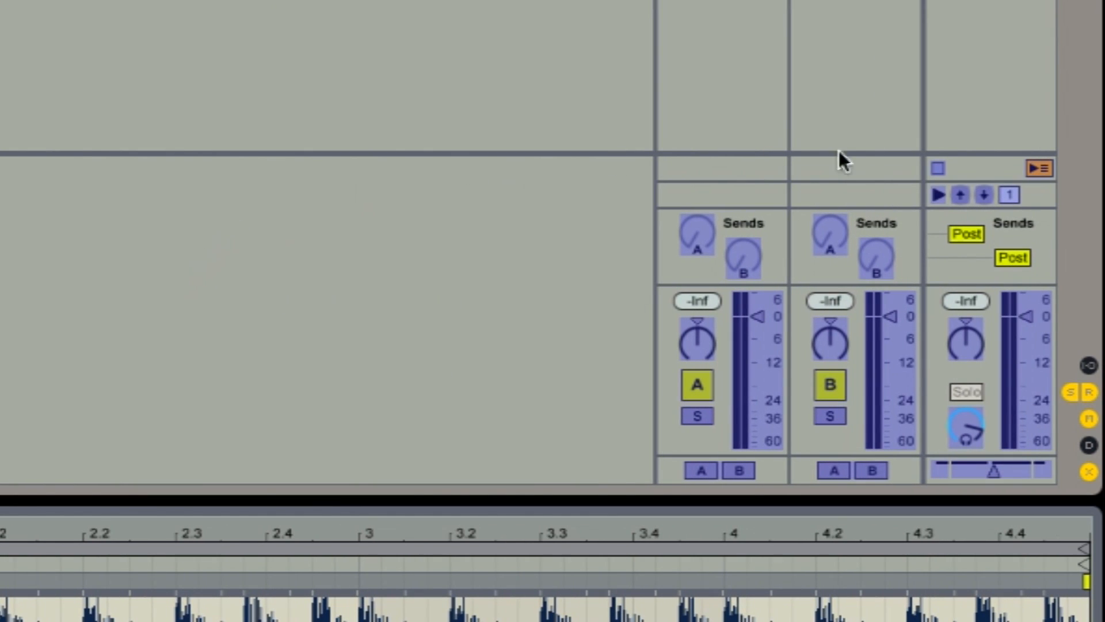
Map Master Stop Clips and transport Stop to notes A#3 and B3, and the volumes of tracks 1 and 2 to CC 1 and CC 2
left_click(941, 167)
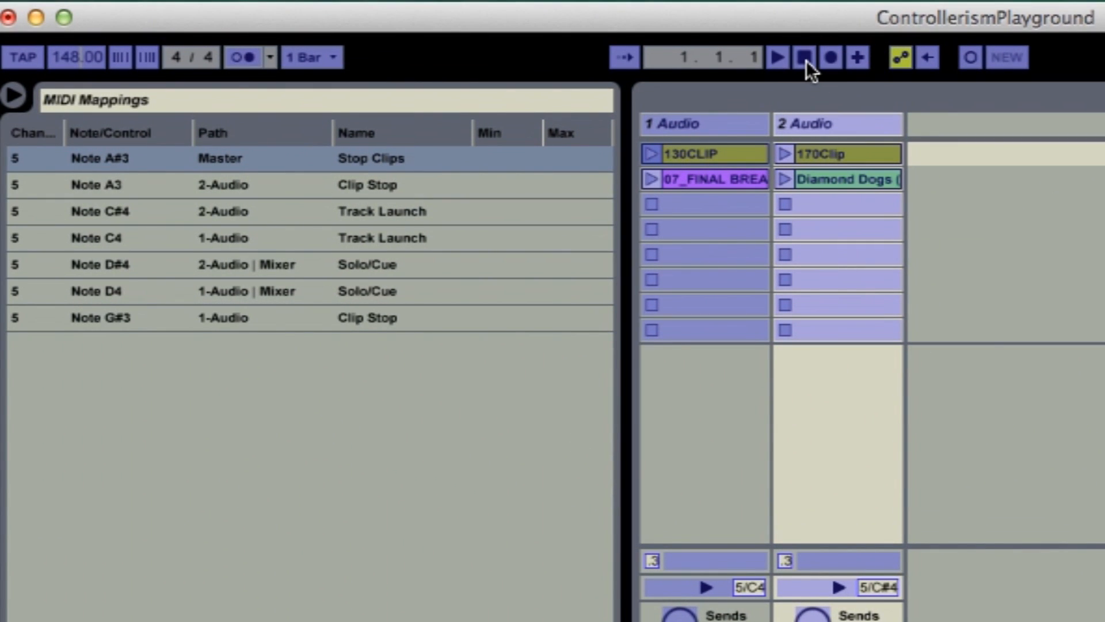
left_click(806, 60)
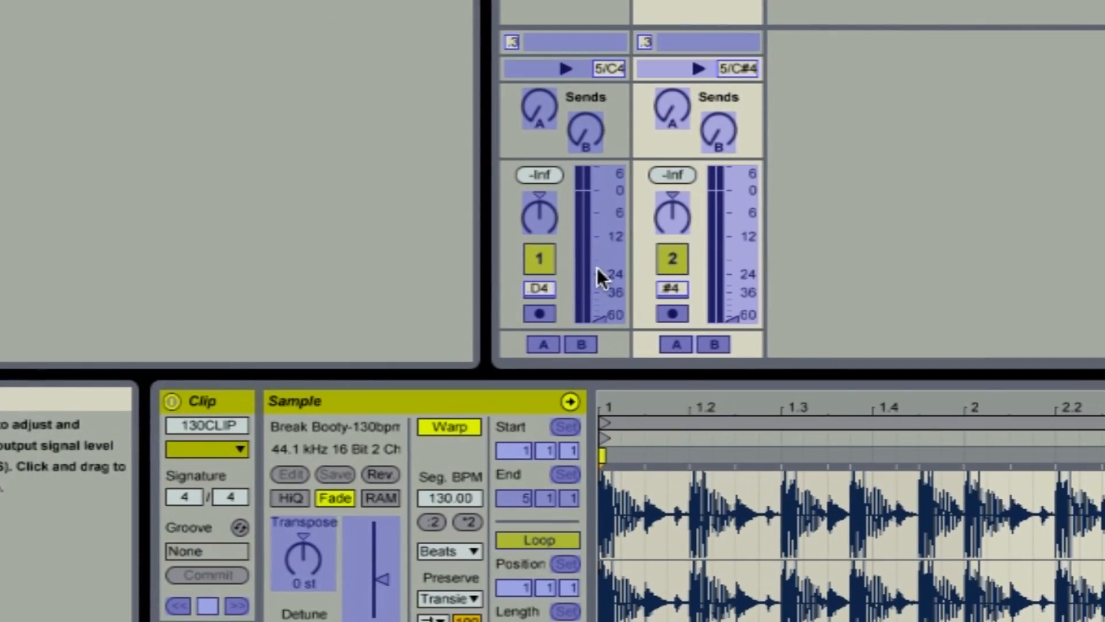
left_click(660, 498)
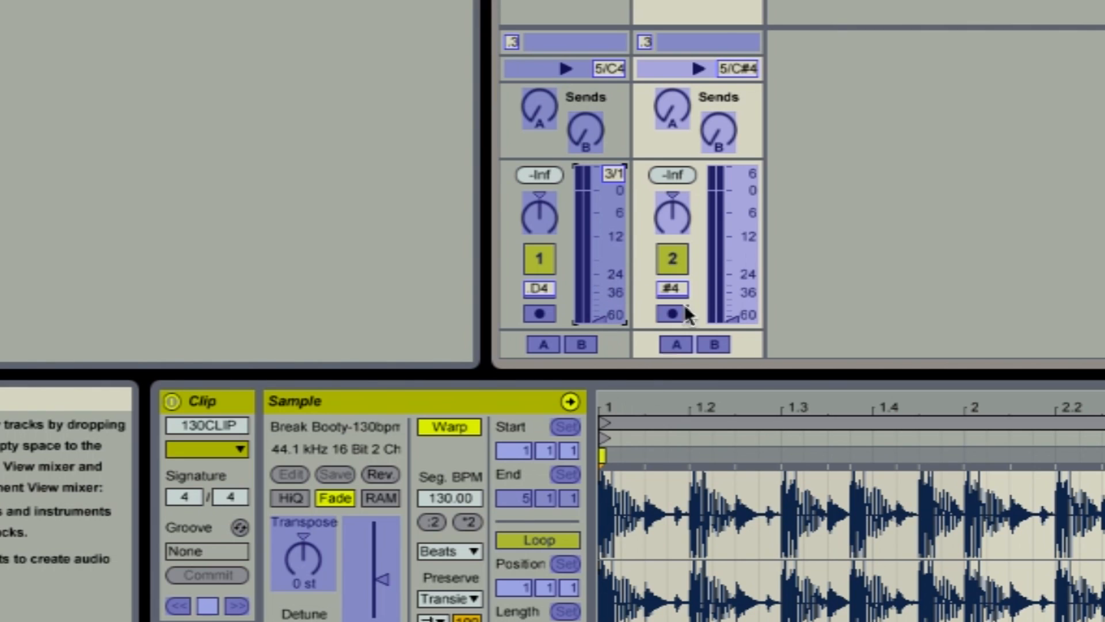
left_click(733, 239)
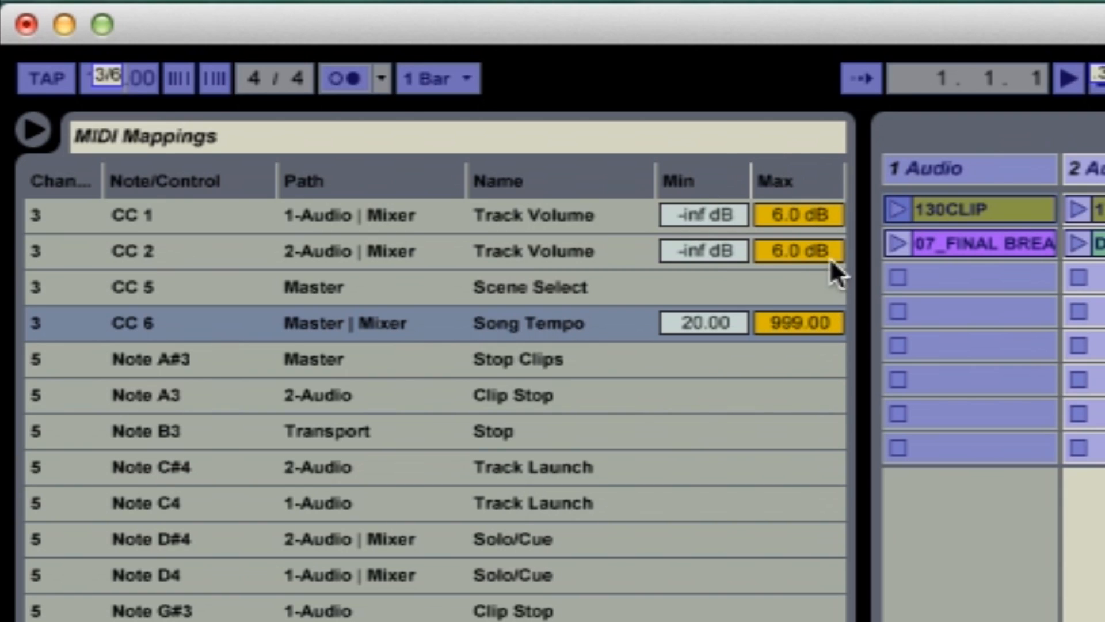
Limit the CC 6 Song Tempo mapping to a minimum of 140 and a maximum of 170
left_click(708, 329)
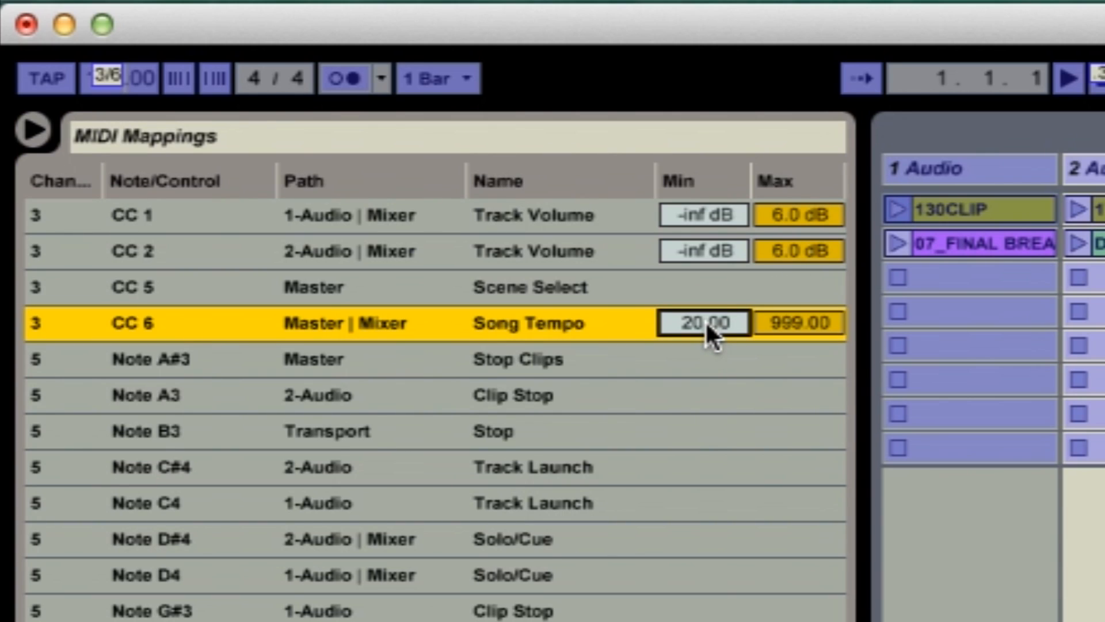
type("140")
key("Return")
left_click_drag(800, 337, 784, 370)
type("170")
key("Return")
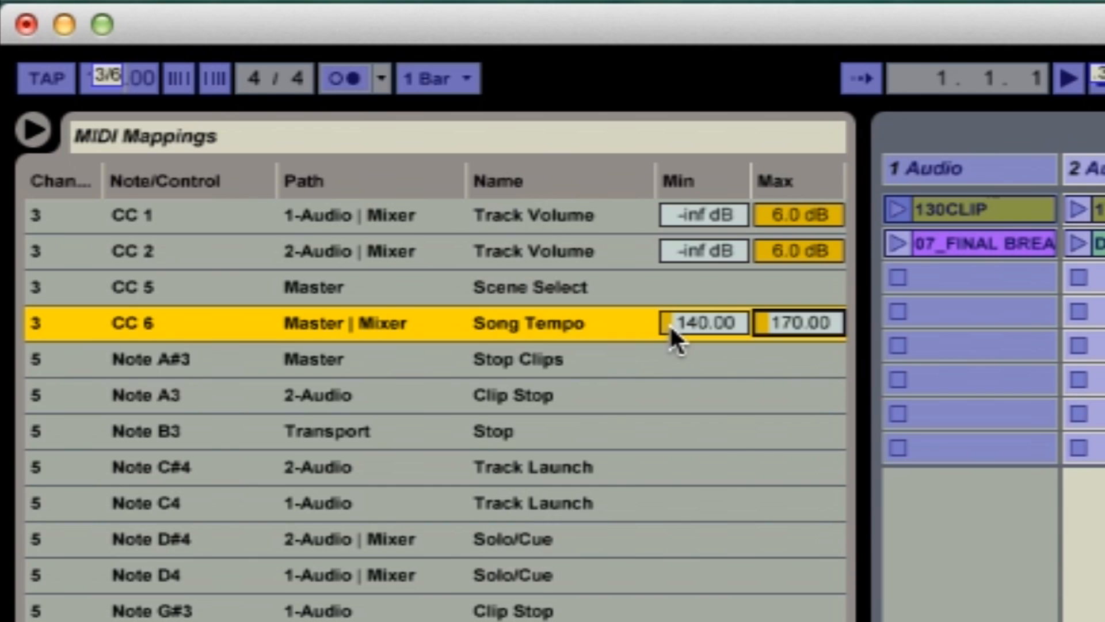
Set the maximum of both Track Volume mappings, CC 1 and CC 2, to 0 dB
left_click(799, 210)
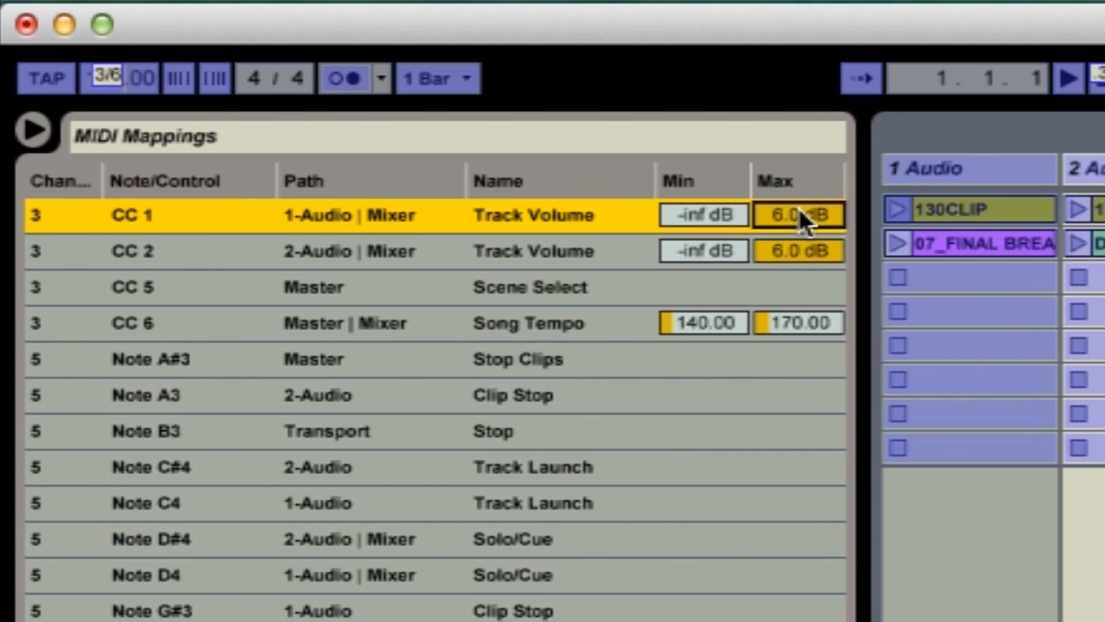
type("0")
key("Return")
left_click(799, 249)
type("0")
key("Return")
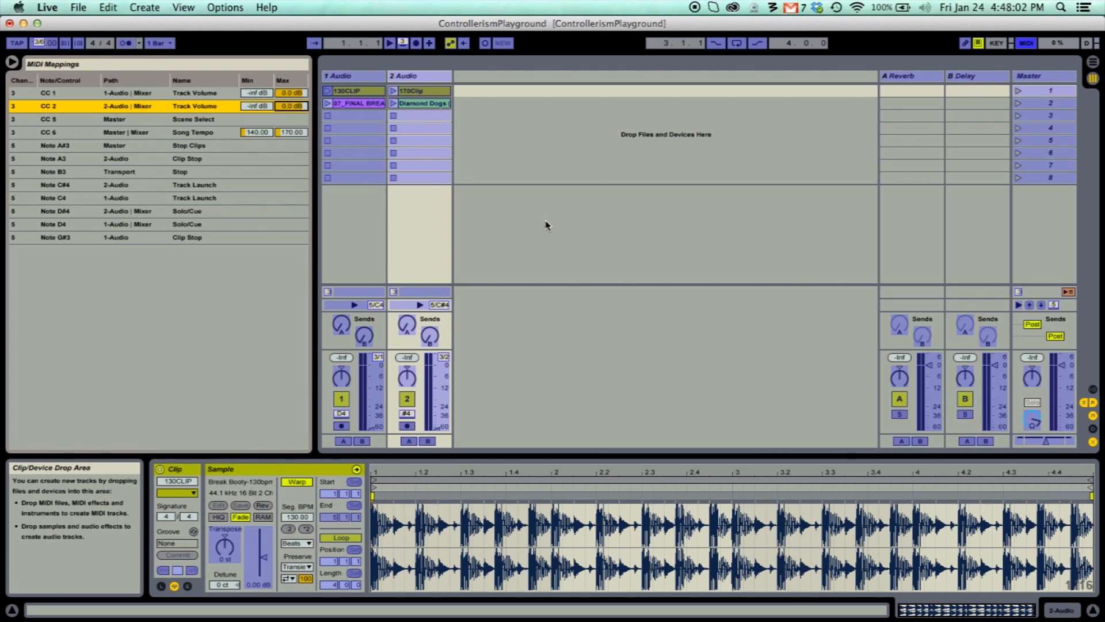
Leave MIDI mapping mode and assign track 1 to crossfader side A and track 2 to side B
left_click(1028, 44)
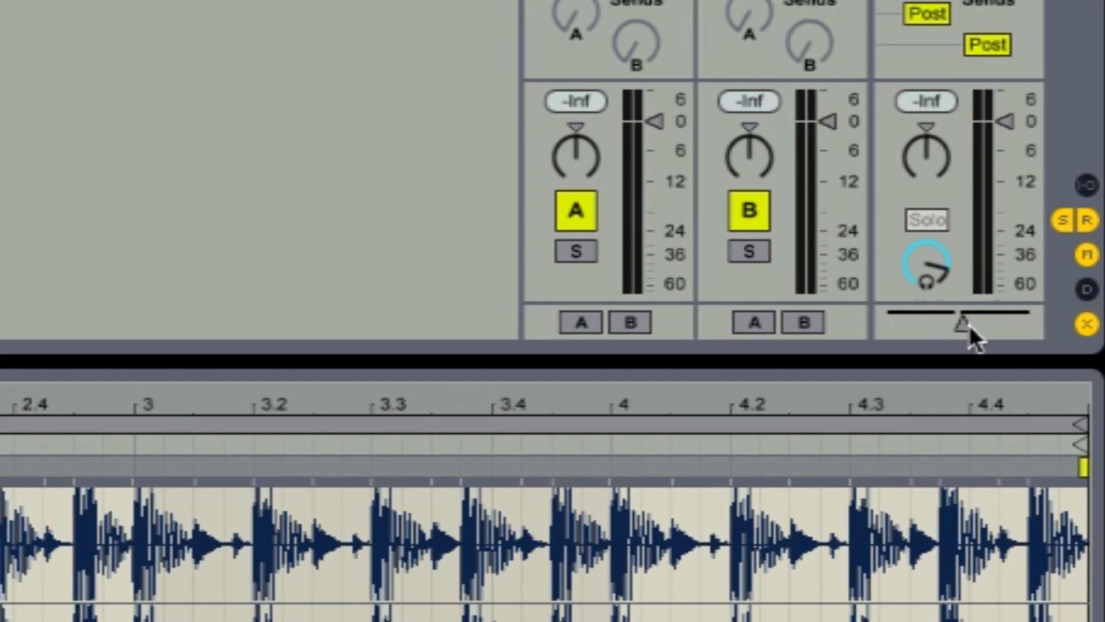
left_click(970, 323)
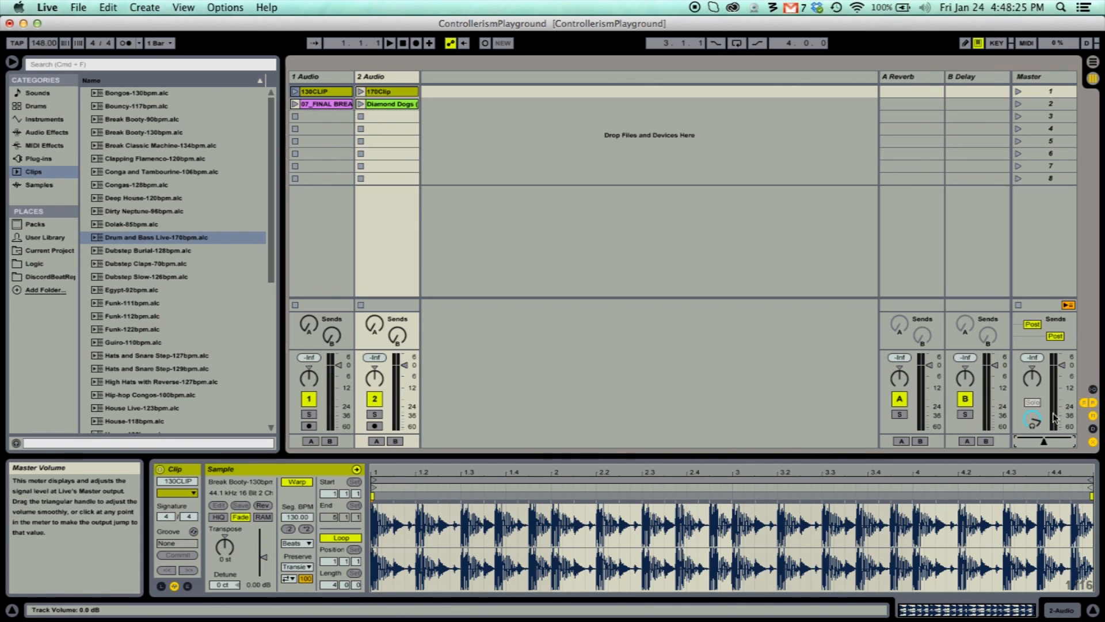
left_click(311, 441)
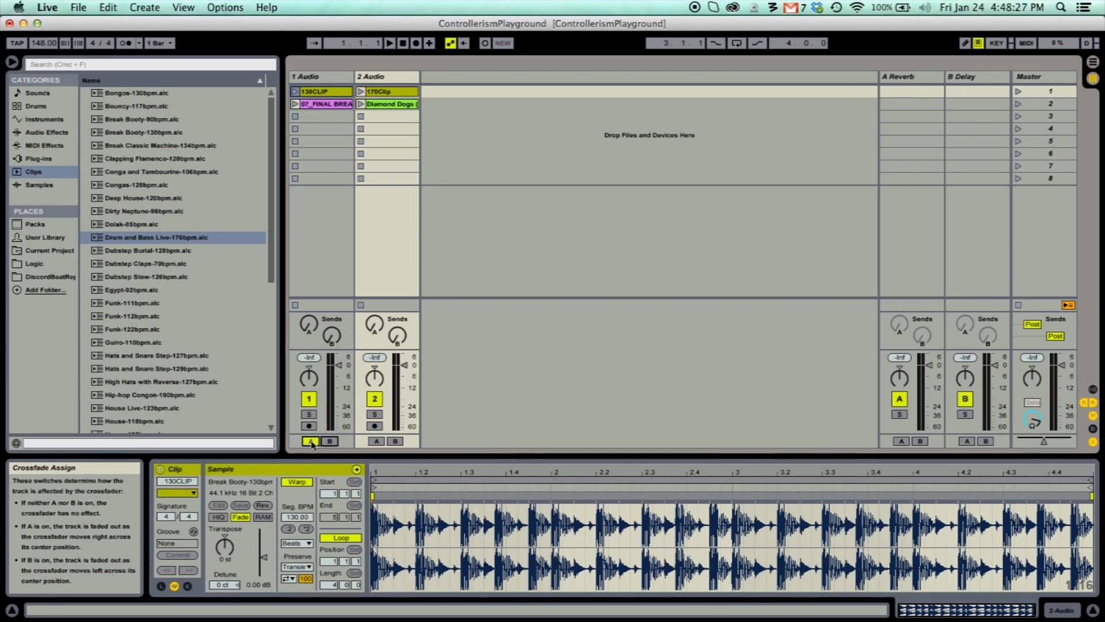
left_click(394, 441)
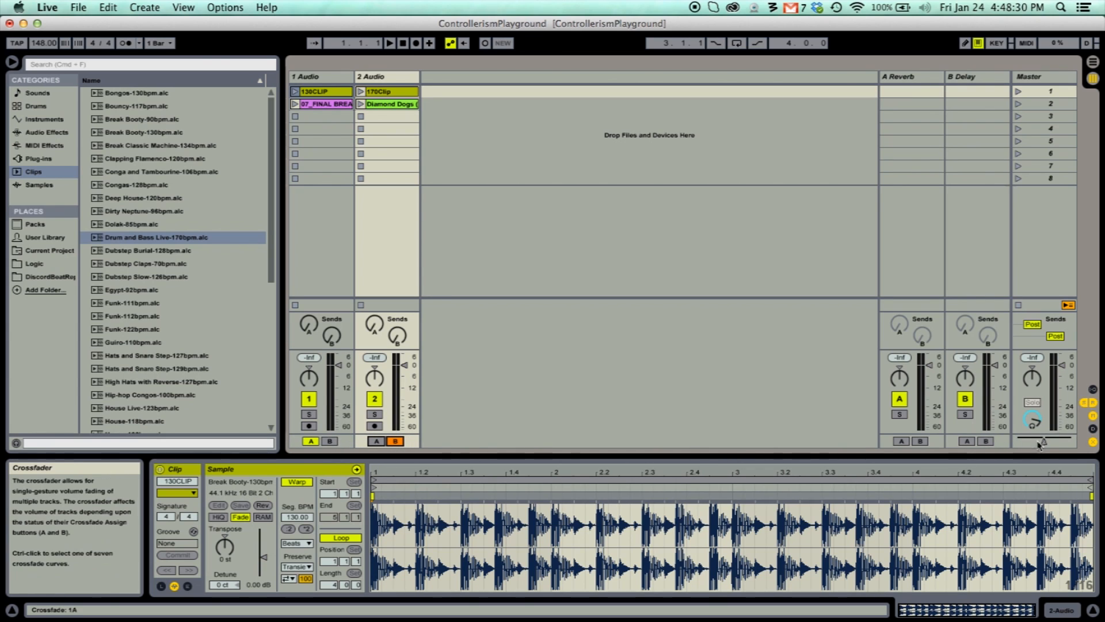
left_click(1044, 441)
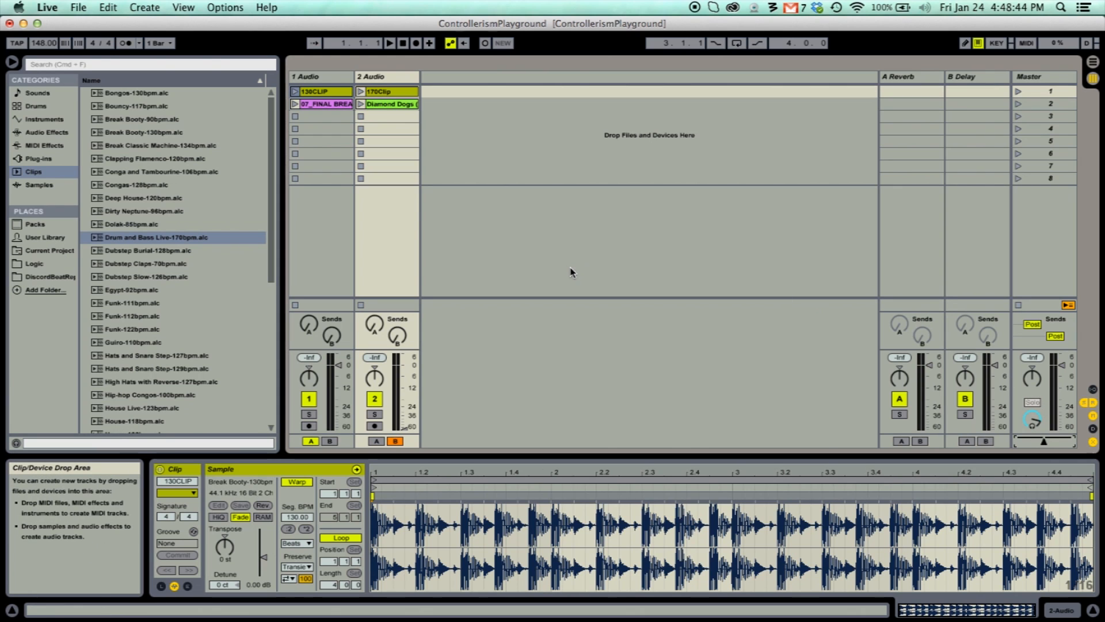
Test scene selection by moving up and down through the scenes
key("Down")
key("Down")
key("Up")
key("Up")
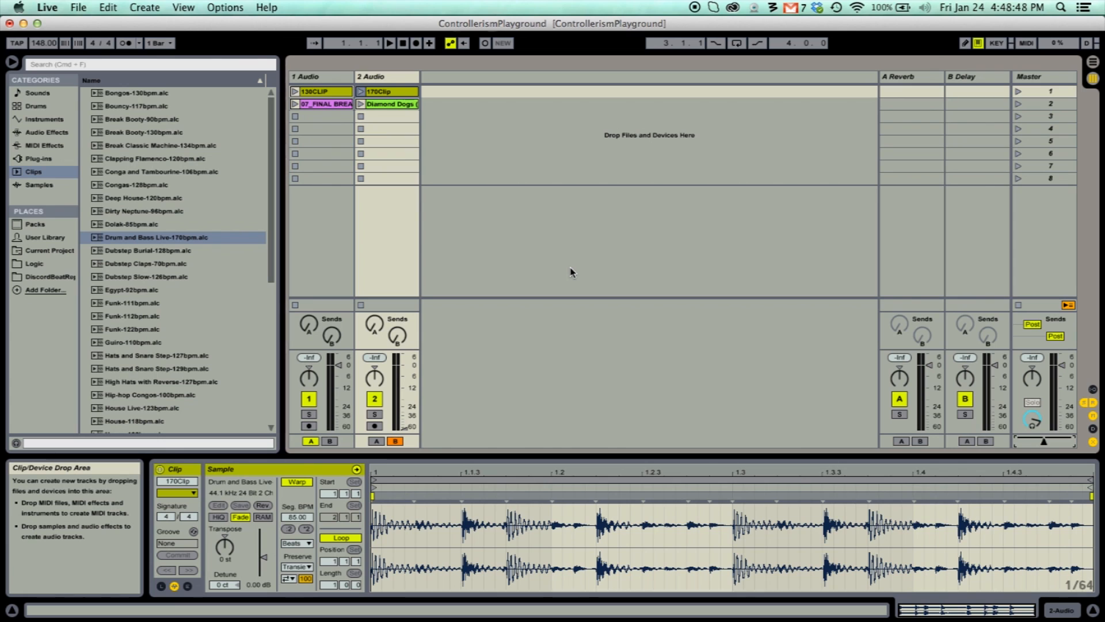
key("Up")
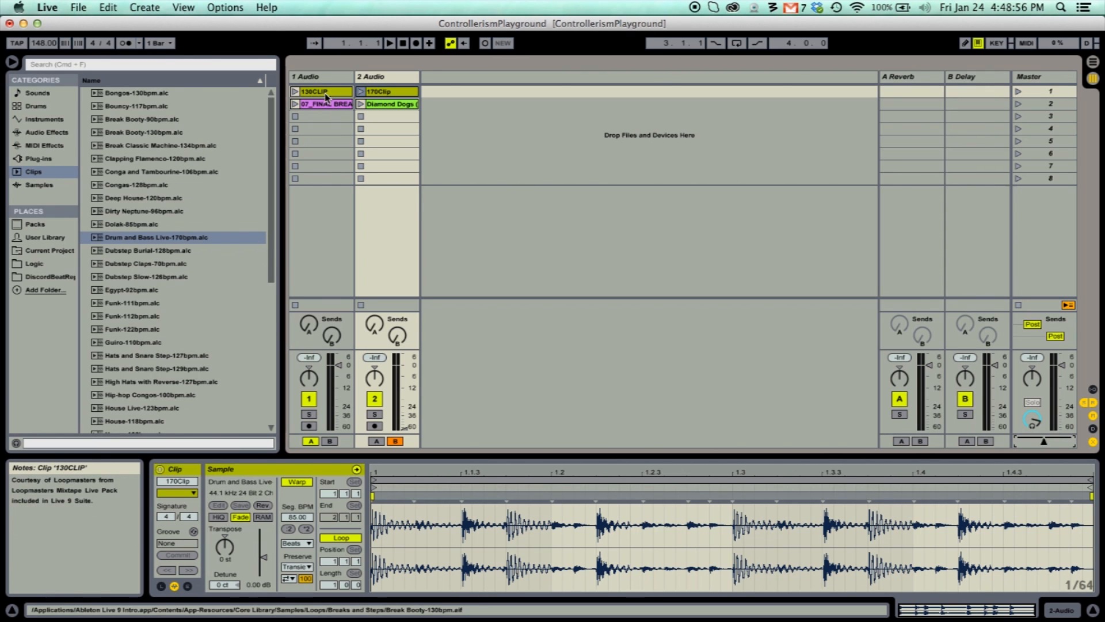
key("Down")
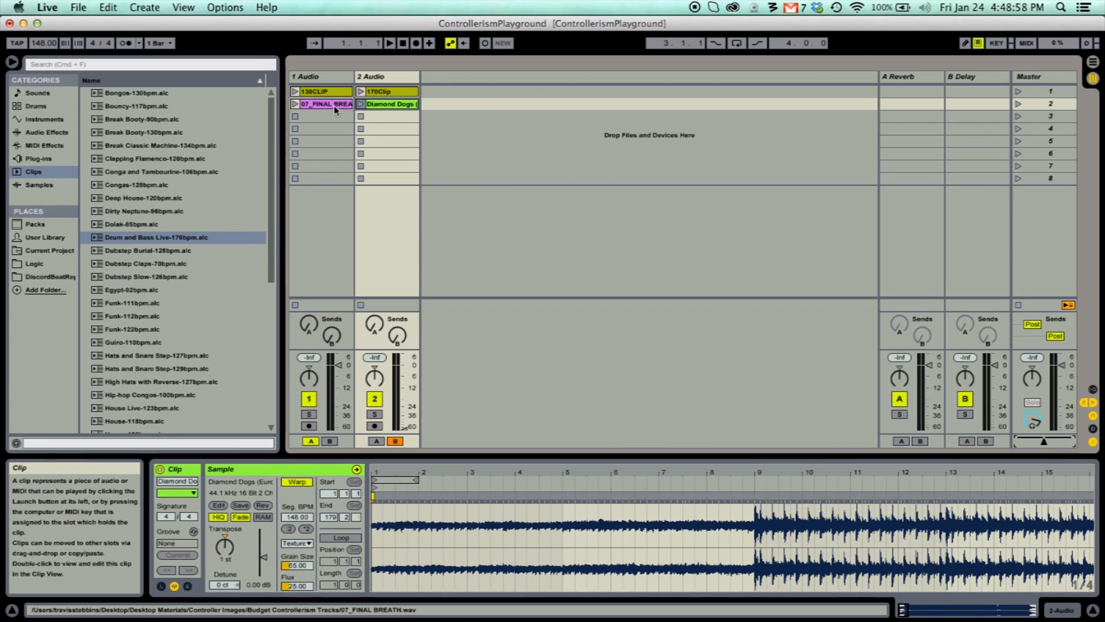
key("Up")
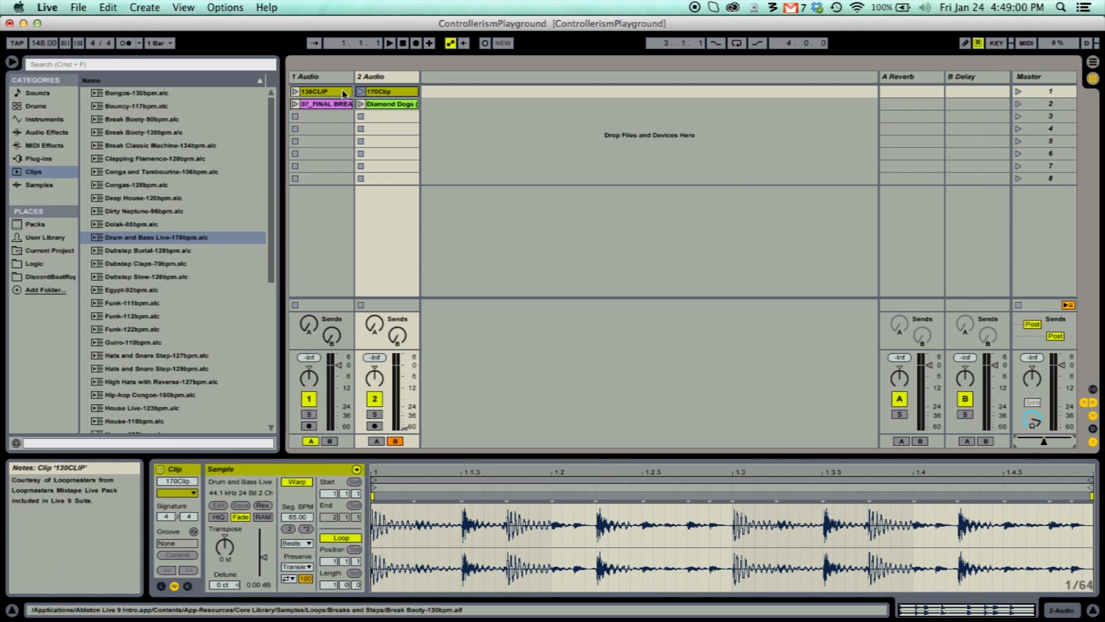
key("Down")
key("Down")
key("Down")
key("Down")
key("Down")
key("Down")
key("Down")
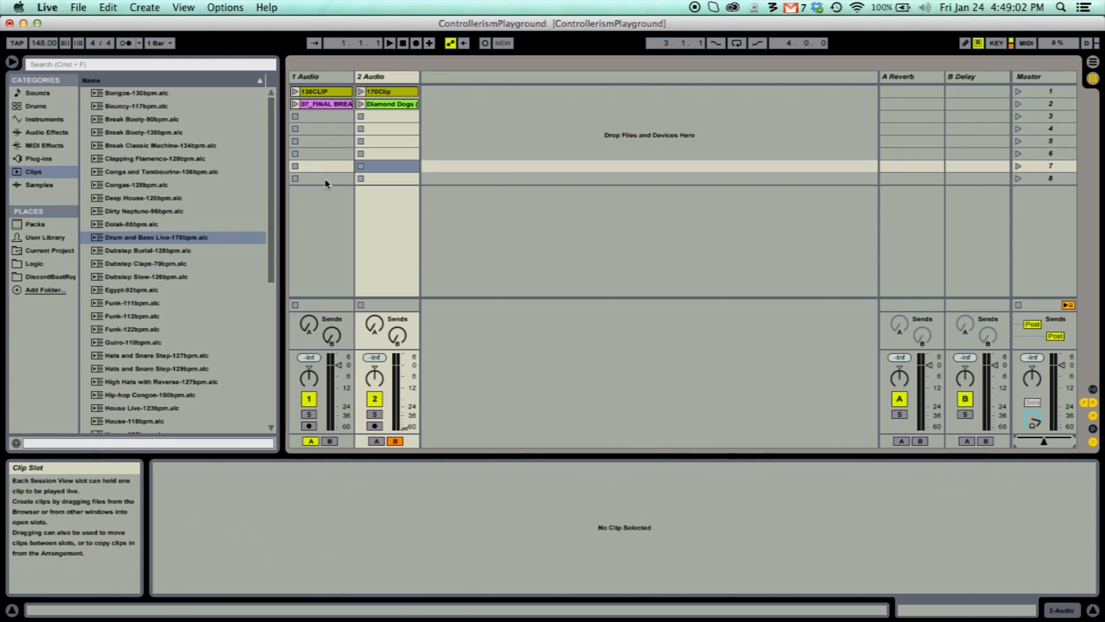
key("Up")
key("Up")
key("Up")
key("Up")
key("Up")
key("Up")
key("Down")
key("Down")
key("Down")
key("Down")
Stagger the clips so 170Clip sits in scene 2, 07_FINAL BREATH in scene 3 and Diamond Dogs in scene 4
left_click(295, 154)
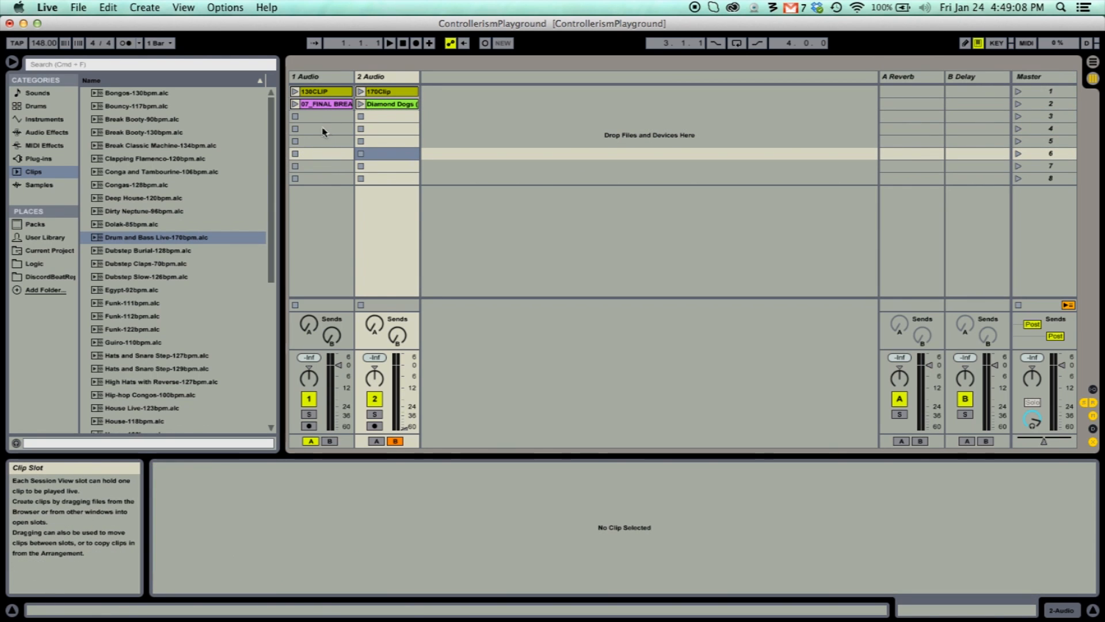
left_click_drag(327, 103, 325, 154)
mouse_move(377, 106)
left_mouse_down()
mouse_move(380, 116)
mouse_move(380, 105)
left_mouse_up()
left_click_drag(326, 154, 325, 116)
left_click_drag(387, 117, 397, 130)
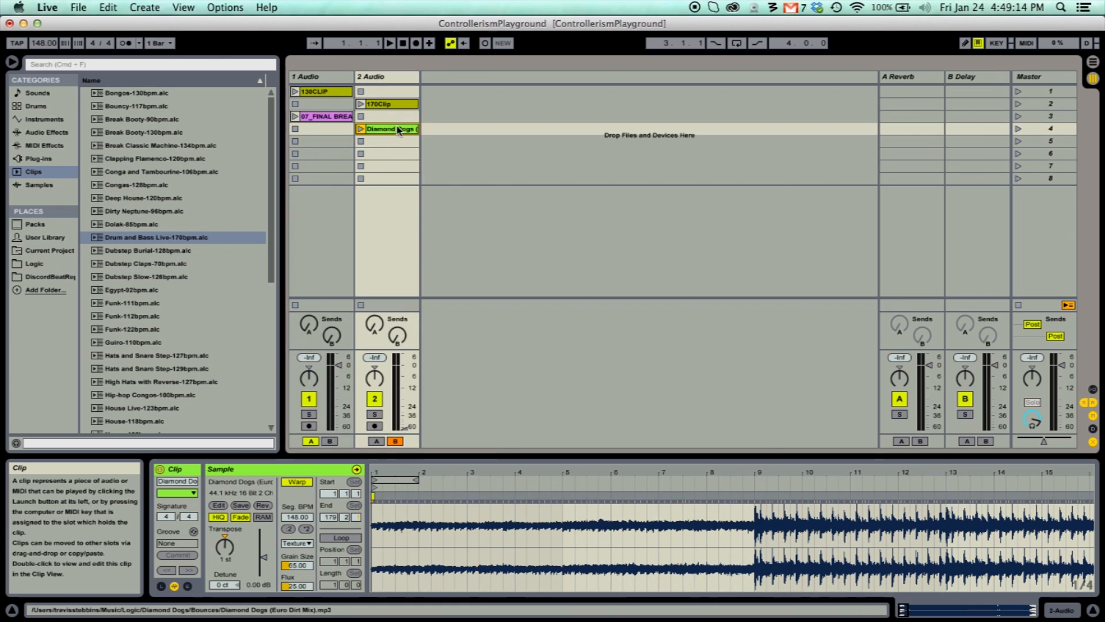
Step the selection up and down through track 2's slots to check scene selection with the staggered clips
key("Up")
key("Up")
key("Up")
key("Down")
key("Down")
key("Down")
key("Down")
key("Down")
key("Down")
key("Down")
key("Up")
key("Up")
key("Up")
key("Up")
key("Up")
key("Up")
key("Up")
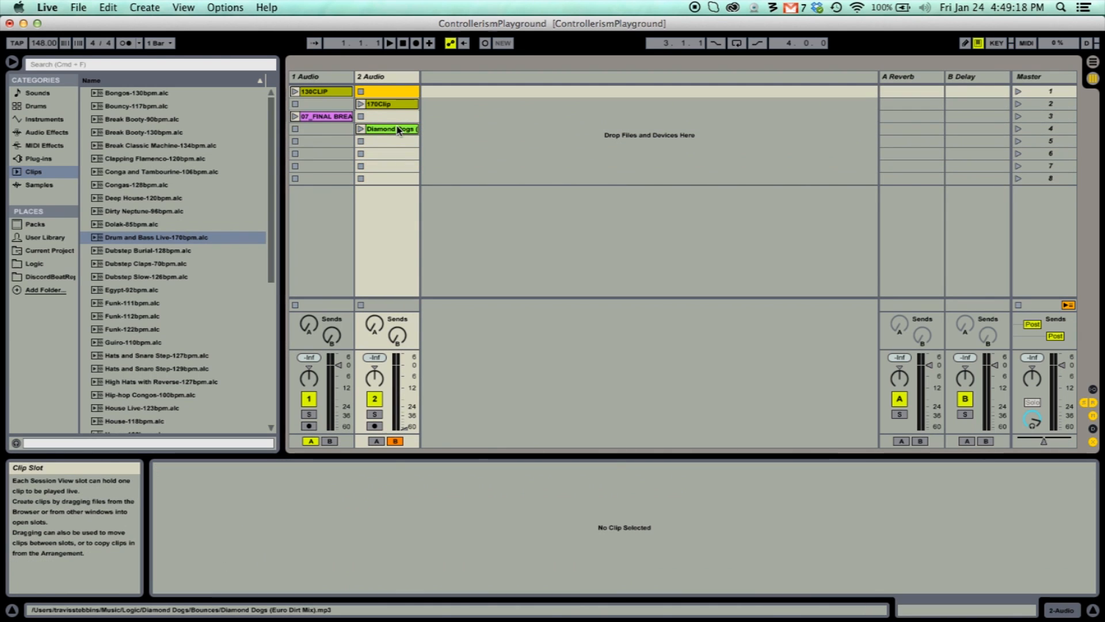
Select 170Clip in scene 2 of track 2 and launch it
key("Down")
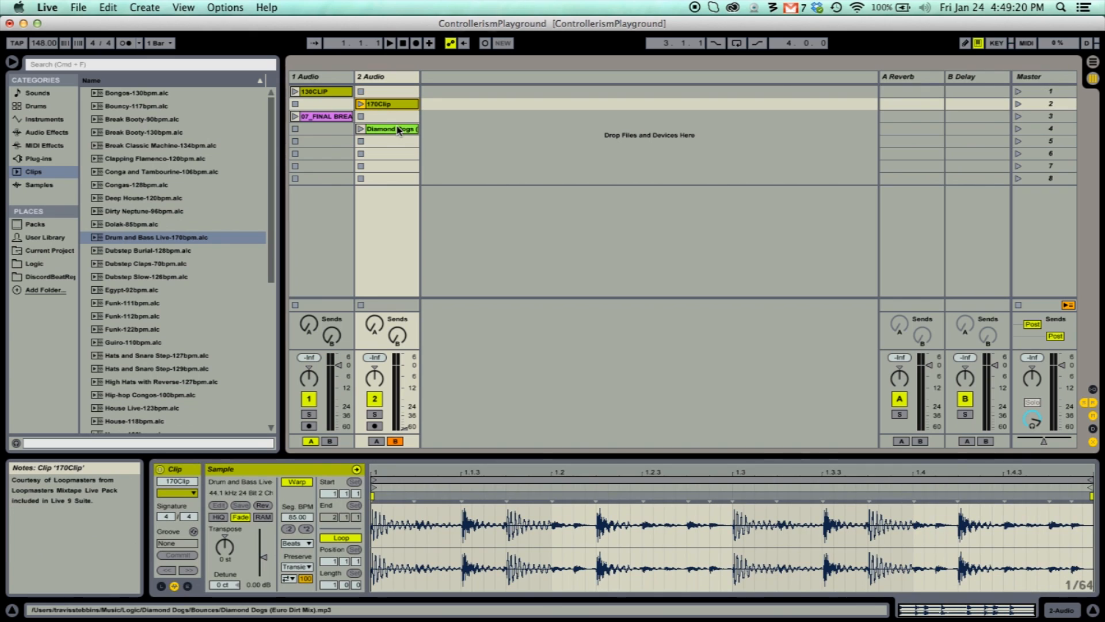
key("Left")
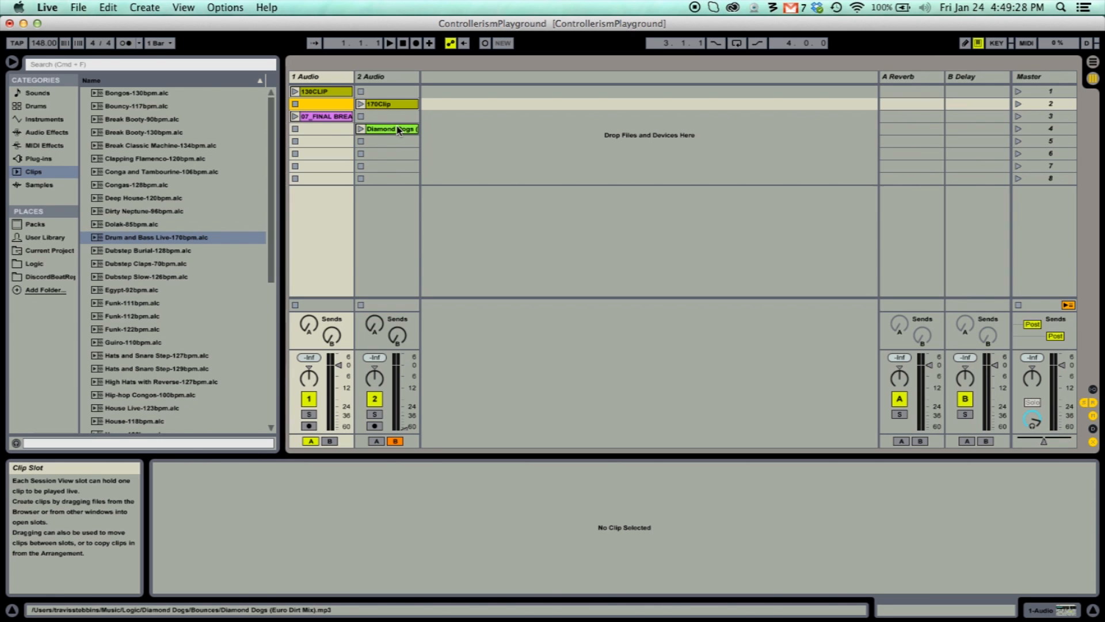
key("Right")
key("Return")
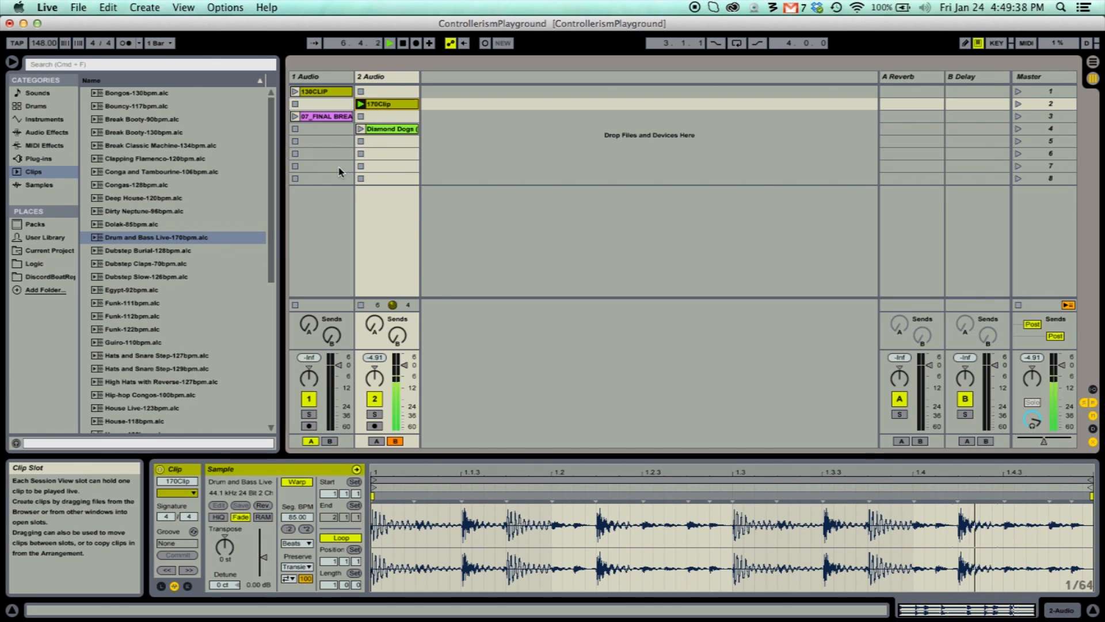
Select 130CLIP in scene 1 of track 1 and launch it
key("Up")
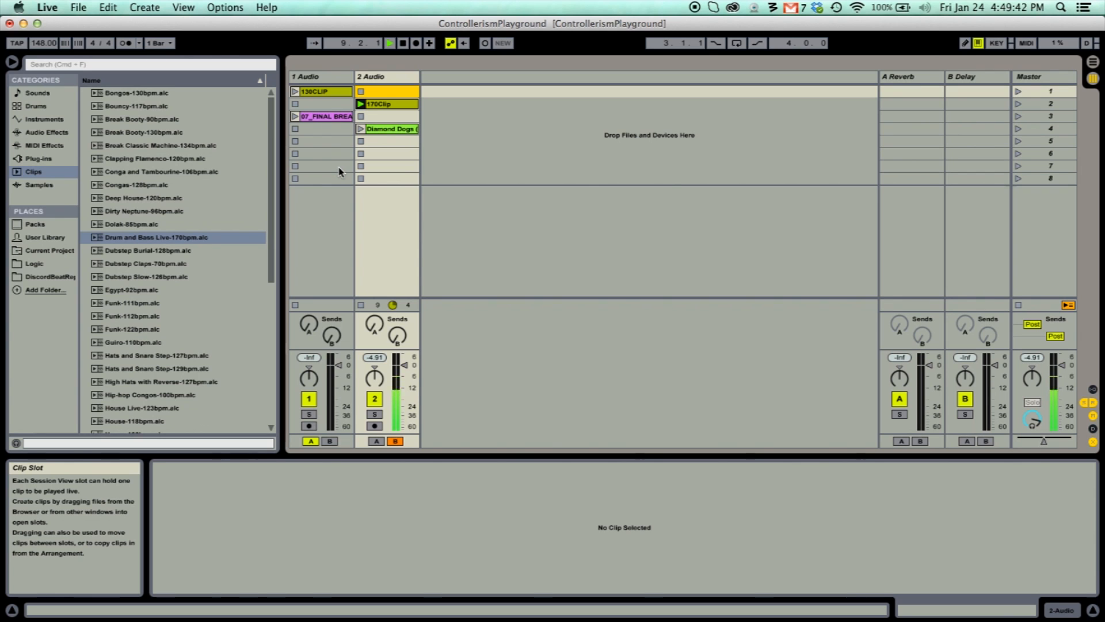
key("Left")
key("Return")
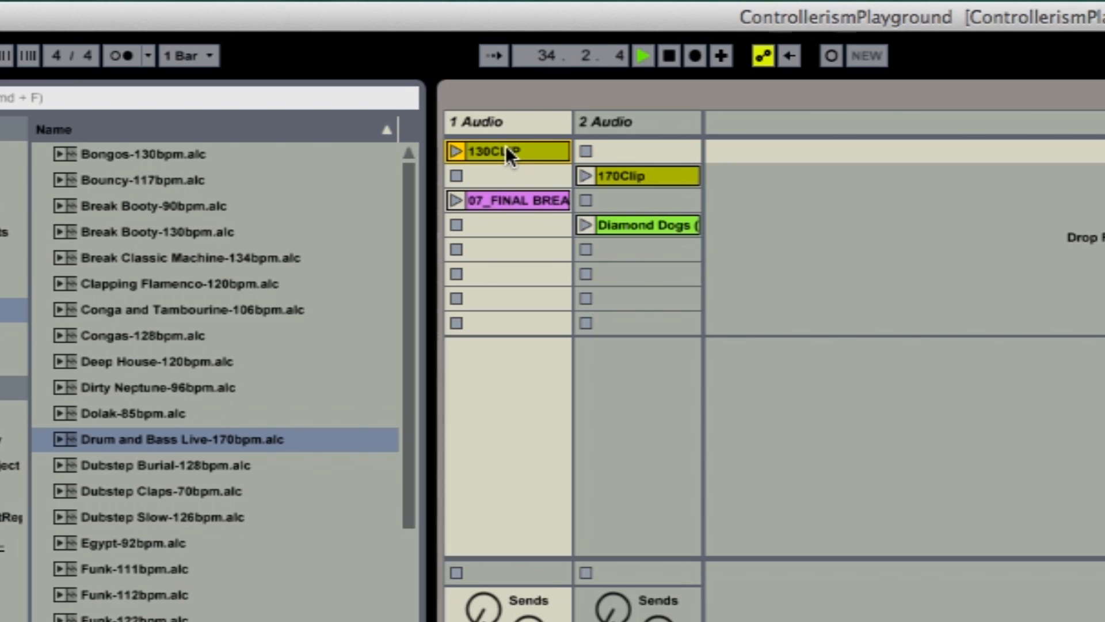
Launch 130CLIP once more and step the selection down and up through track 1's slots, ending on the empty slot in scene 4
key("Return")
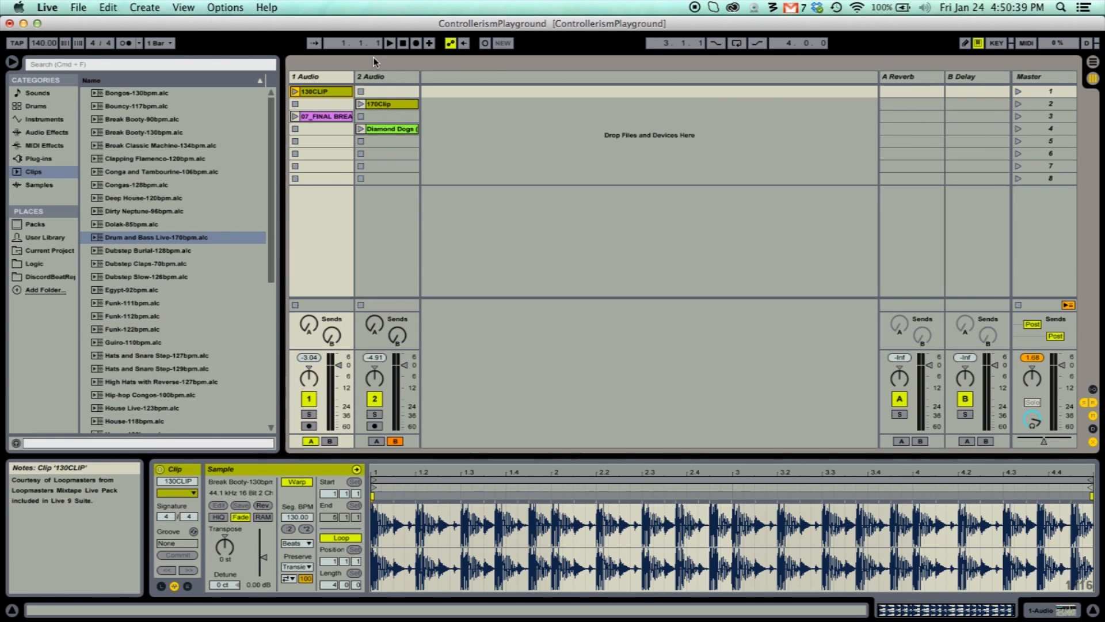
key("Down")
key("Down")
key("Down")
key("Down")
key("Down")
key("Down")
key("Down")
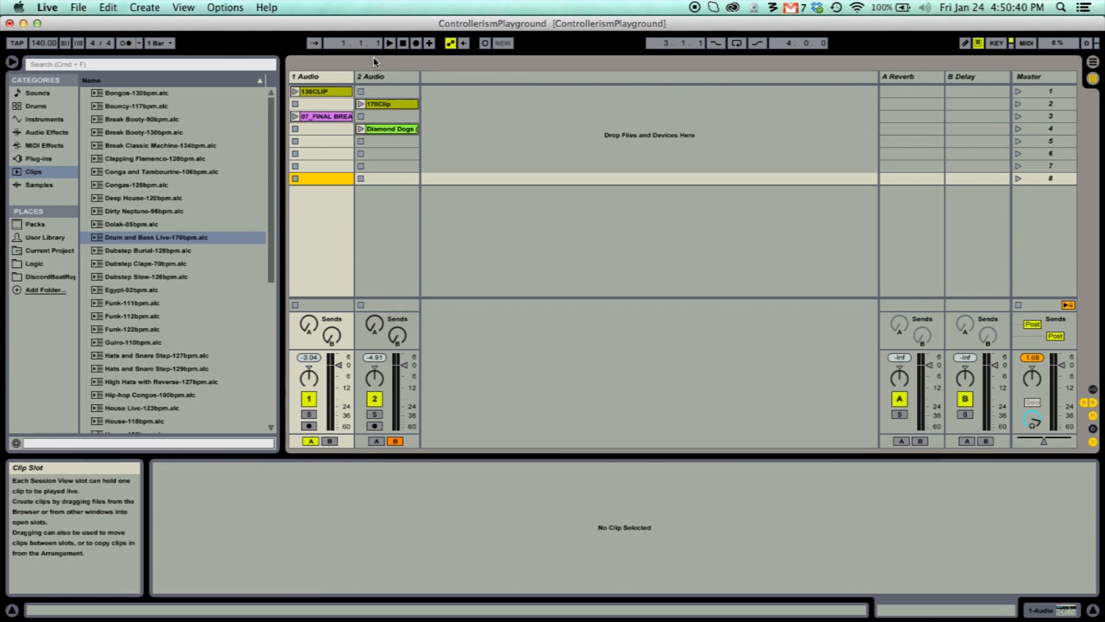
key("Up")
key("Up")
key("Up")
key("Up")
key("Up")
key("Up")
key("Down")
key("Down")
key("Down")
key("Down")
key("Up")
key("Up")
key("Up")
key("Down")
key("Up")
key("Up")
key("Up")
key("Down")
key("Down")
key("Down")
key("Down")
key("Down")
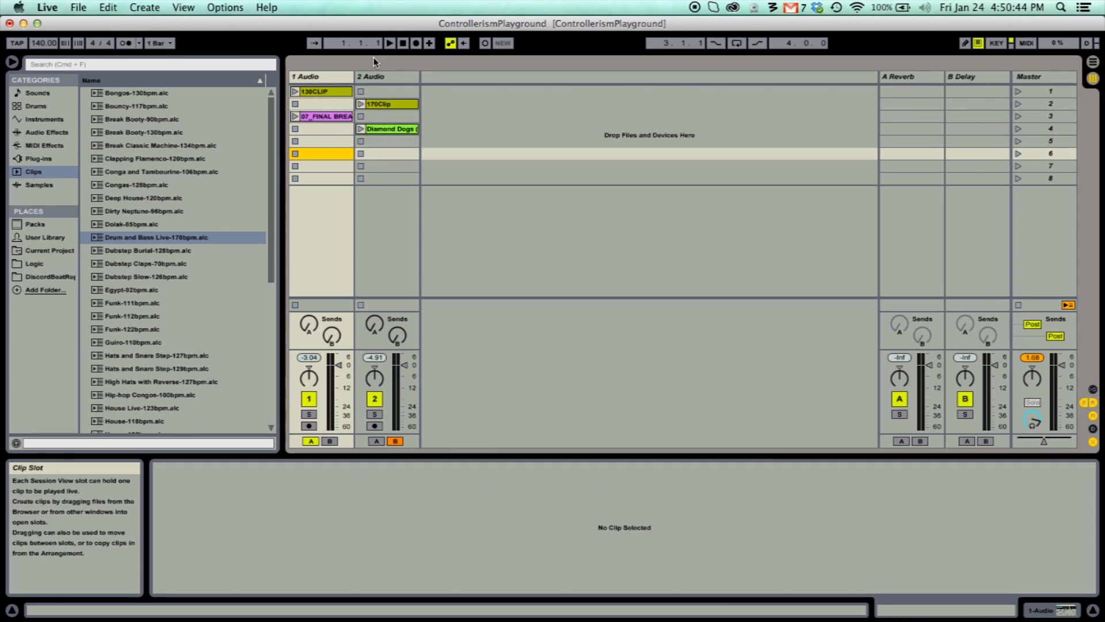
key("Up")
key("Up")
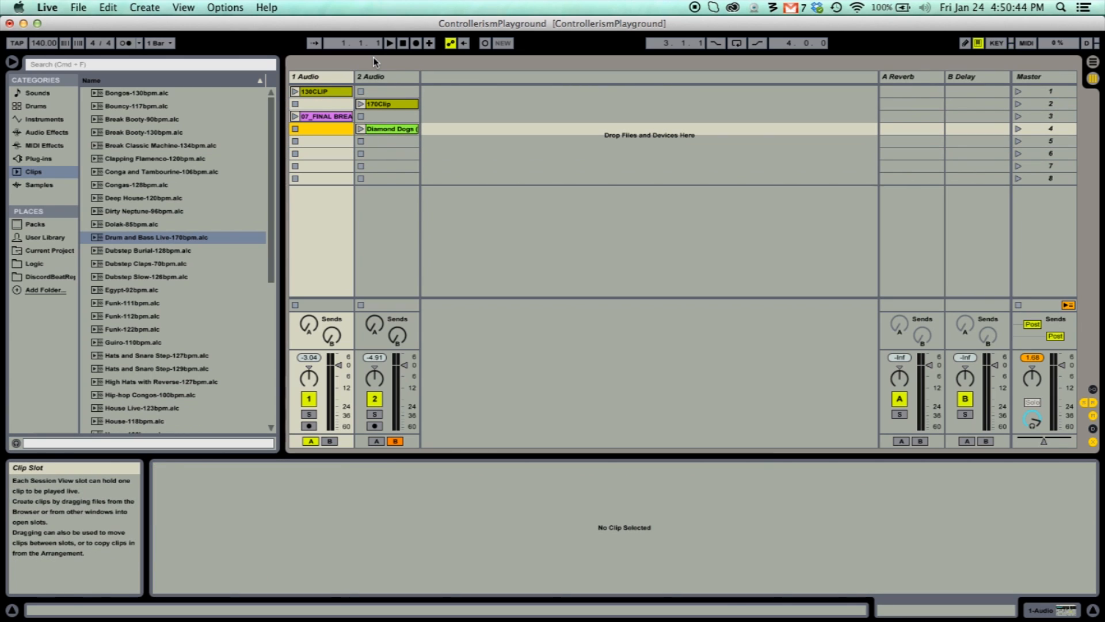
Select scene 5 on the Master track and step up and down through the scenes, ending on scene 1
left_click(1028, 79)
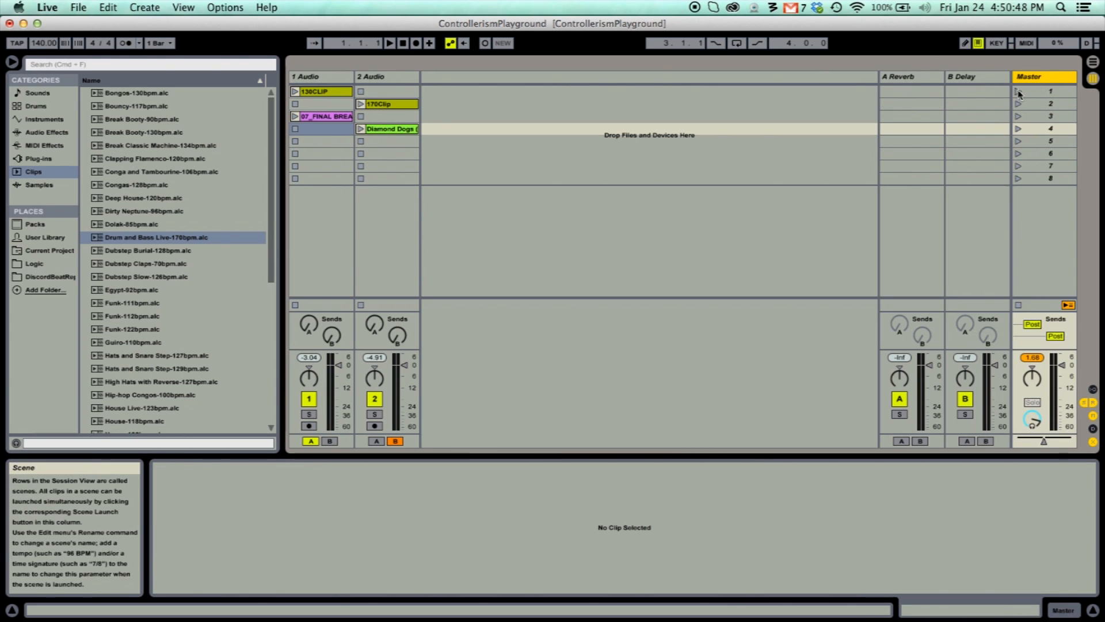
left_click(1023, 141)
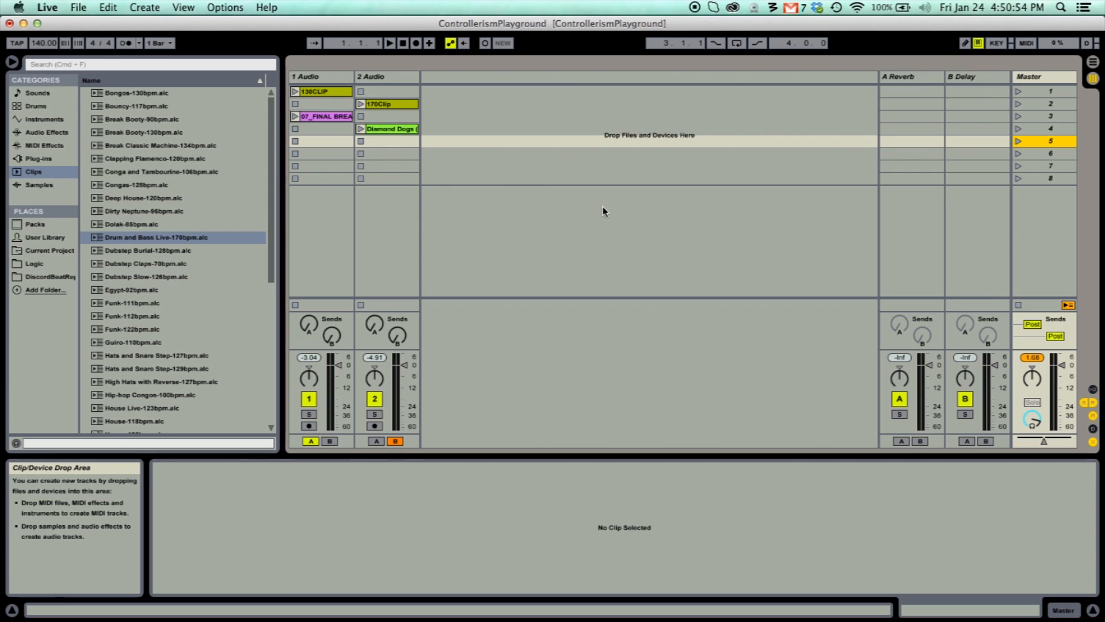
key("Up")
key("Up")
key("Up")
key("Up")
key("Down")
key("Down")
key("Down")
key("Down")
key("Down")
key("Down")
key("Down")
key("Up")
key("Up")
key("Up")
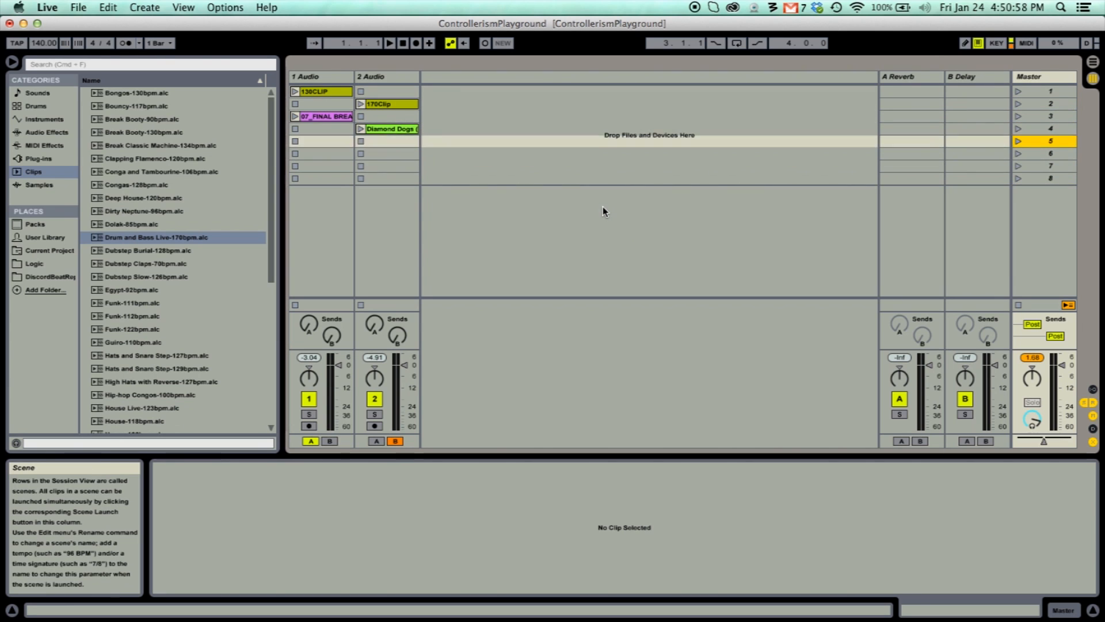
key("Up")
key("Up")
key("Up")
key("Up")
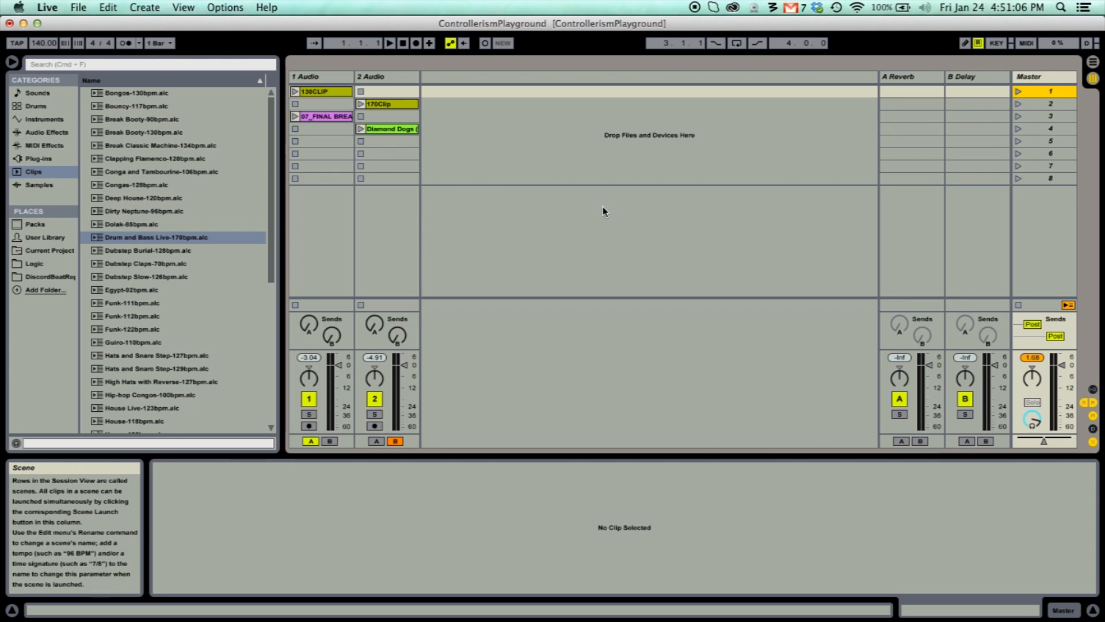
Review the current assignments in MIDI map mode, including Scene Select on the Master track, and leave the mode
left_click(1027, 43)
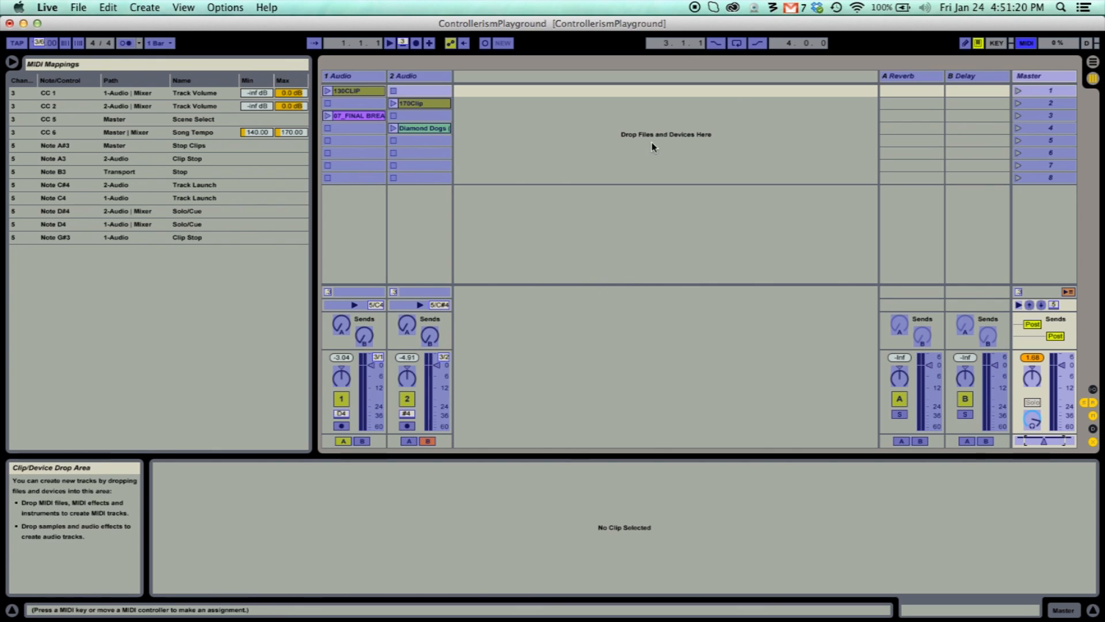
left_click(1027, 46)
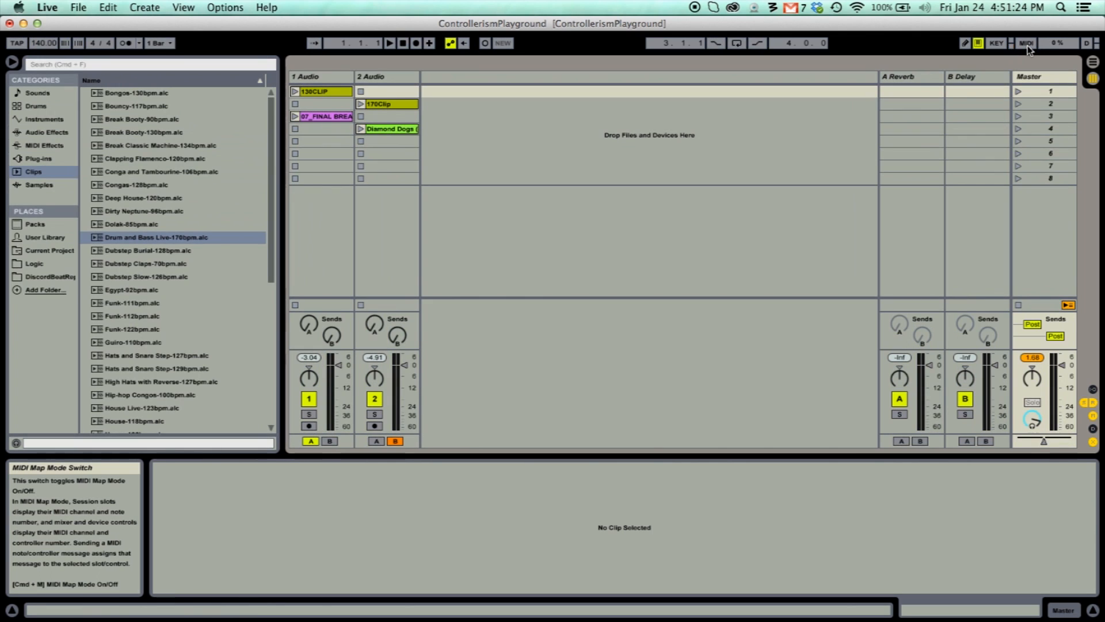